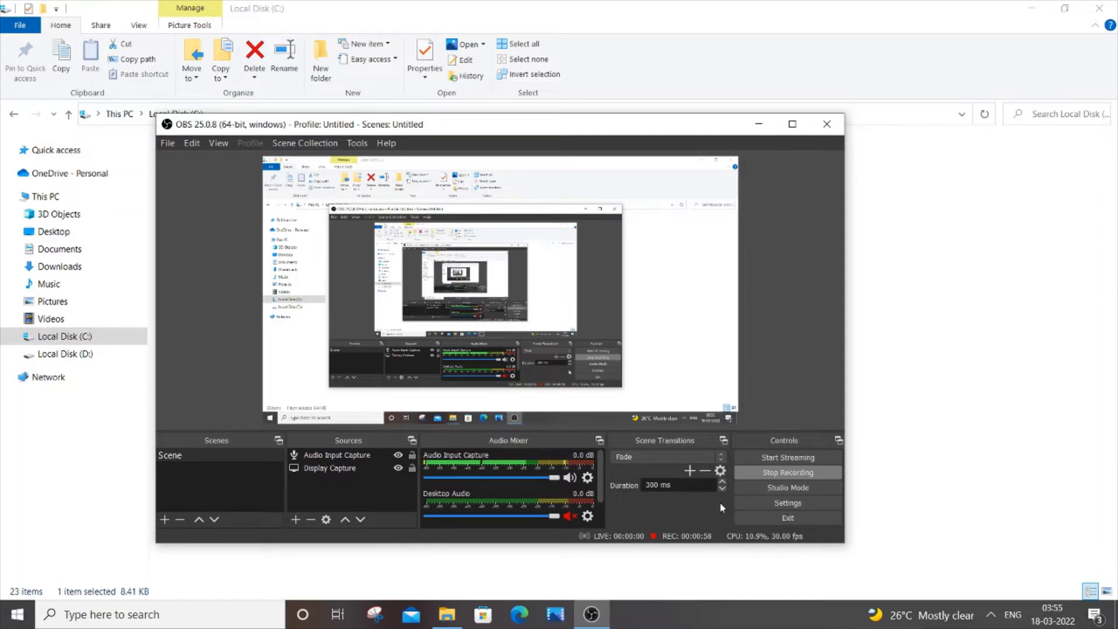
# - Drag the OBS window up and to the right, beside the drive's file list
pyautogui.moveTo(458, 127); pyautogui.dragTo(517, 76)
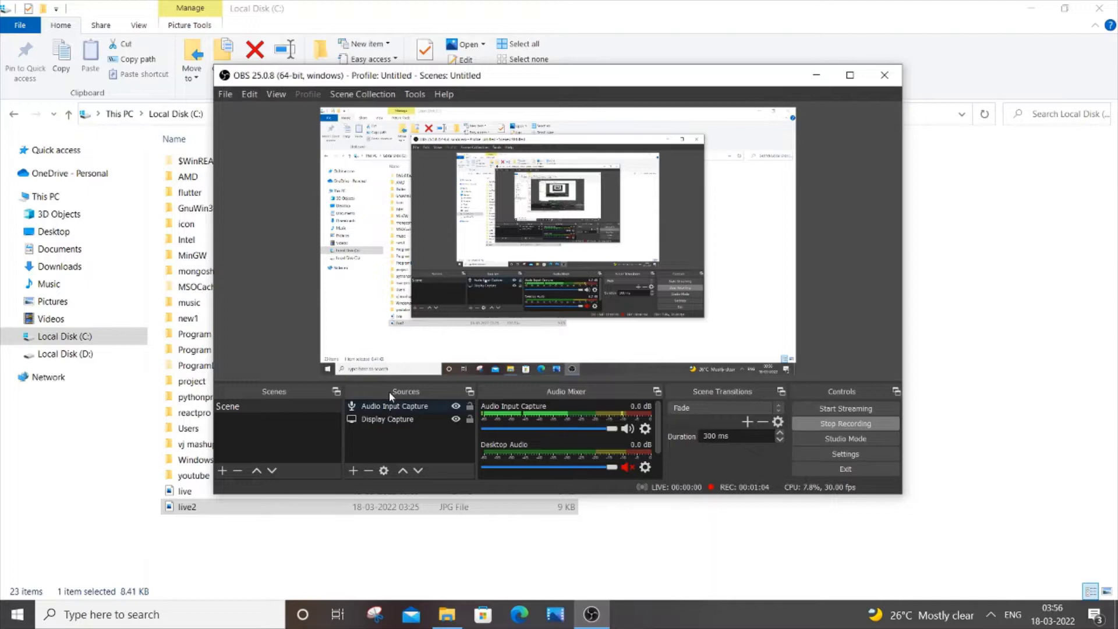
# - Add a new Image source named 'Image' to the scene
pyautogui.click(354, 472)
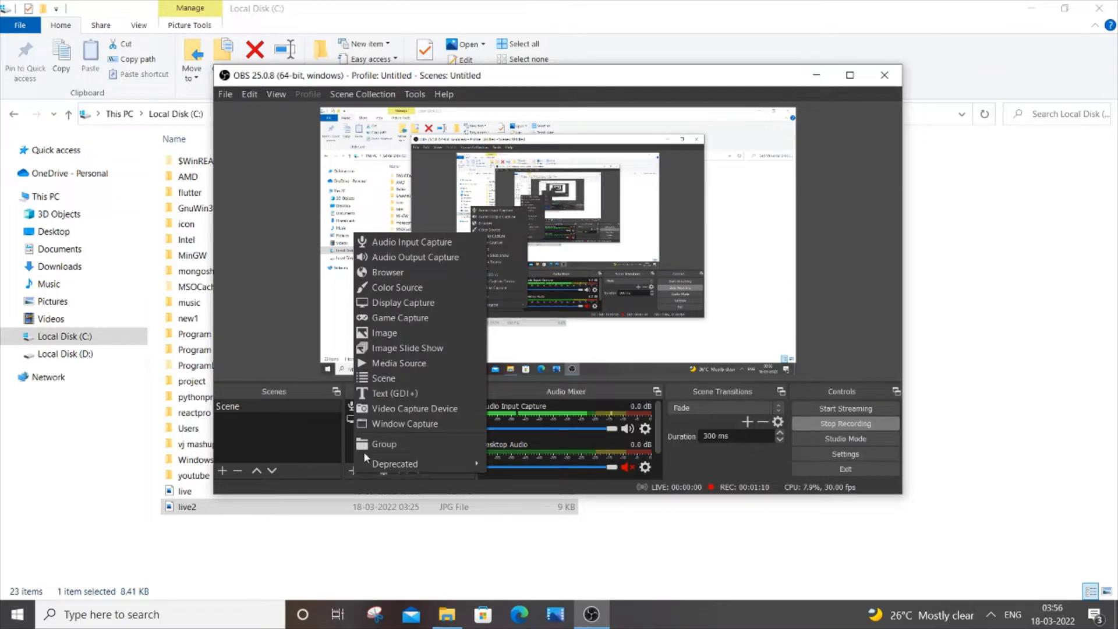
pyautogui.click(384, 339)
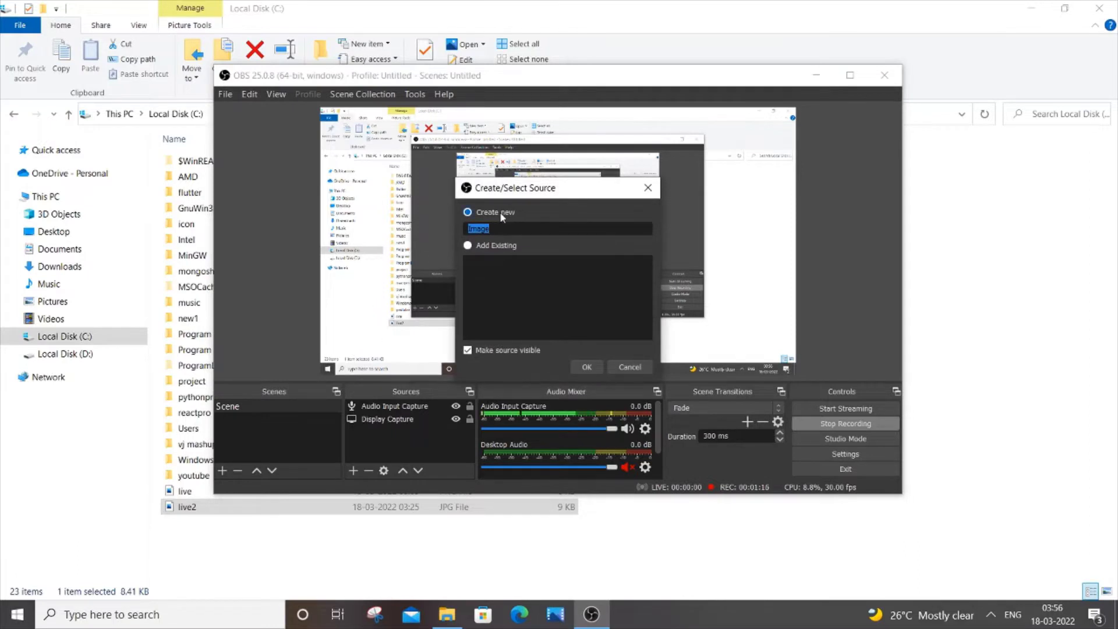
pyautogui.click(531, 276)
pyautogui.click(591, 365)
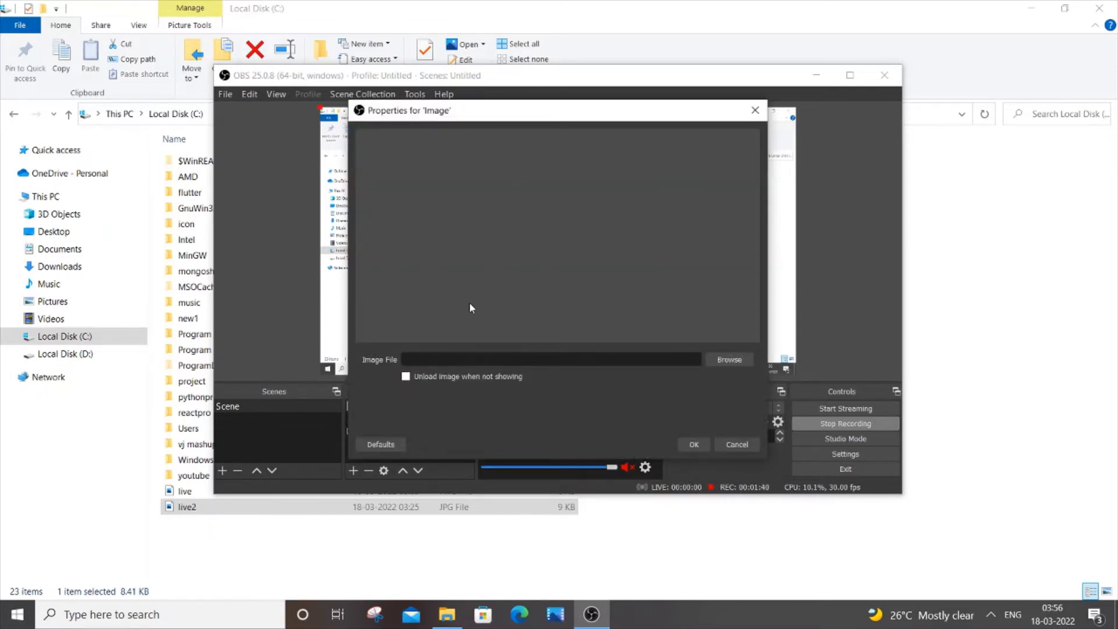
# - Load the 'live' picture from Local Disk (C:) into the Image source
pyautogui.click(732, 362)
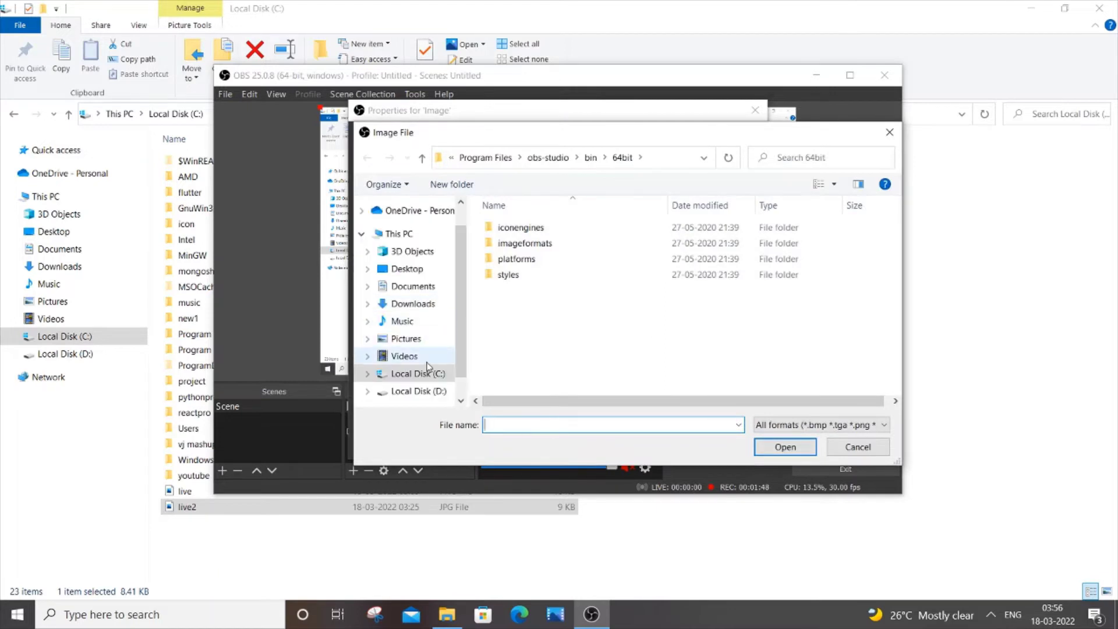
pyautogui.click(427, 374)
pyautogui.scroll(-4, 552, 308)
pyautogui.click(552, 371)
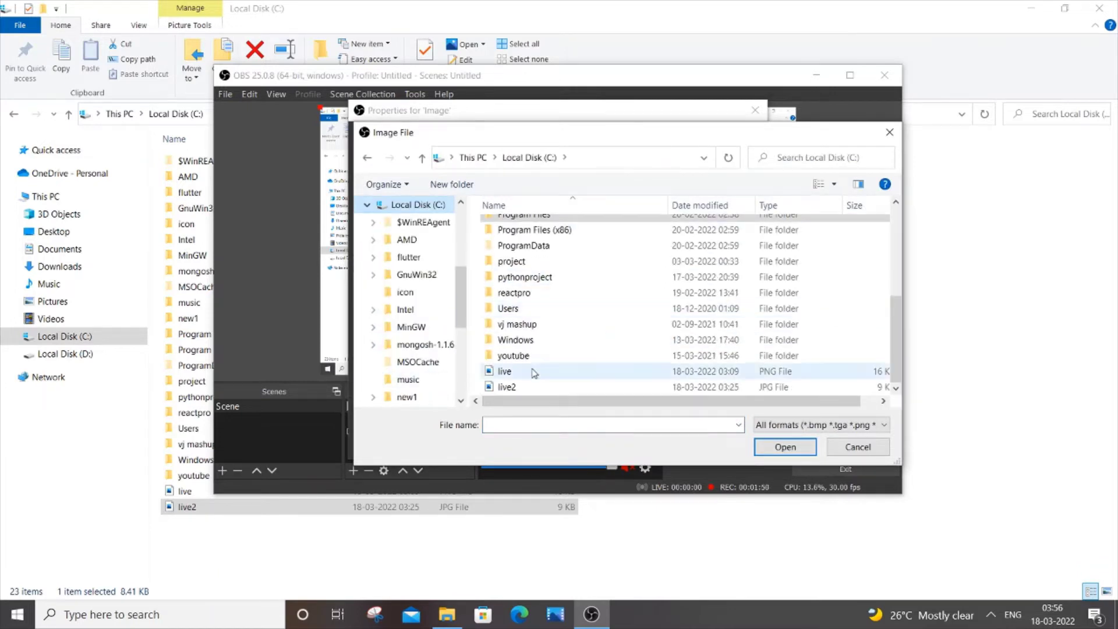
pyautogui.click(799, 450)
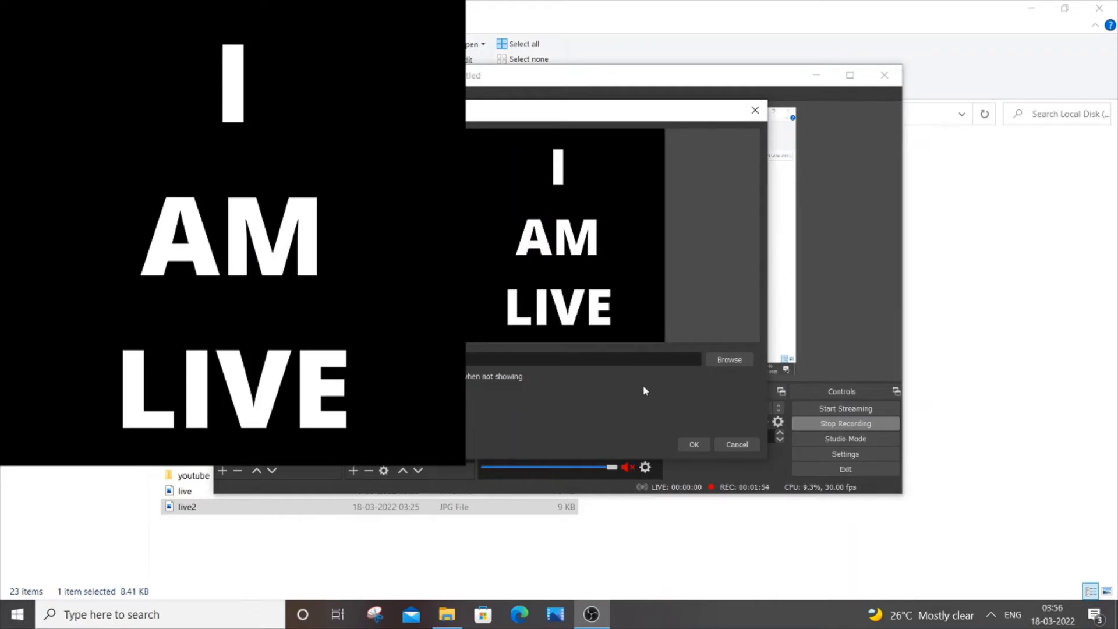
# - Confirm the Image properties so the I AM LIVE picture appears over the display capture
pyautogui.click(694, 445)
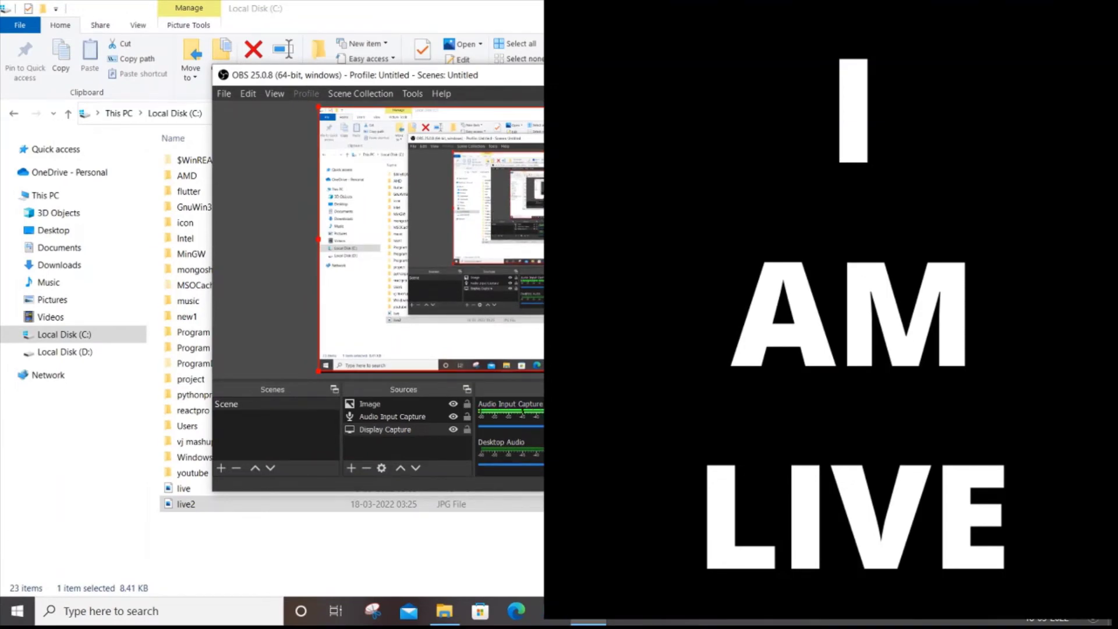
# - Add an 'Image 2' source loaded with the live2.JPG picture
pyautogui.click(350, 467)
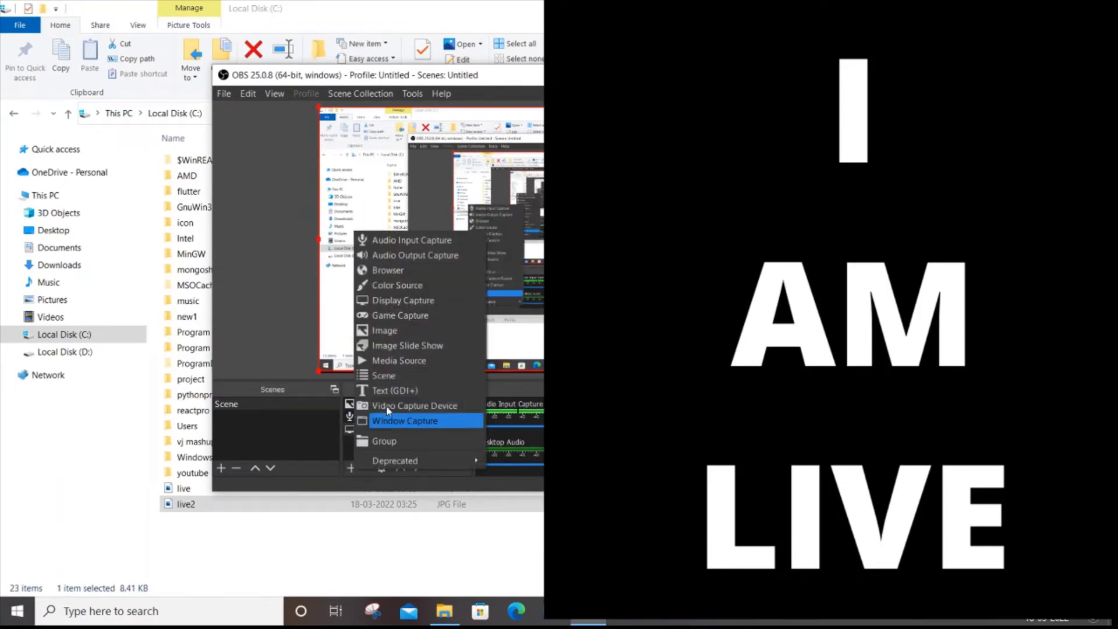
pyautogui.click(394, 329)
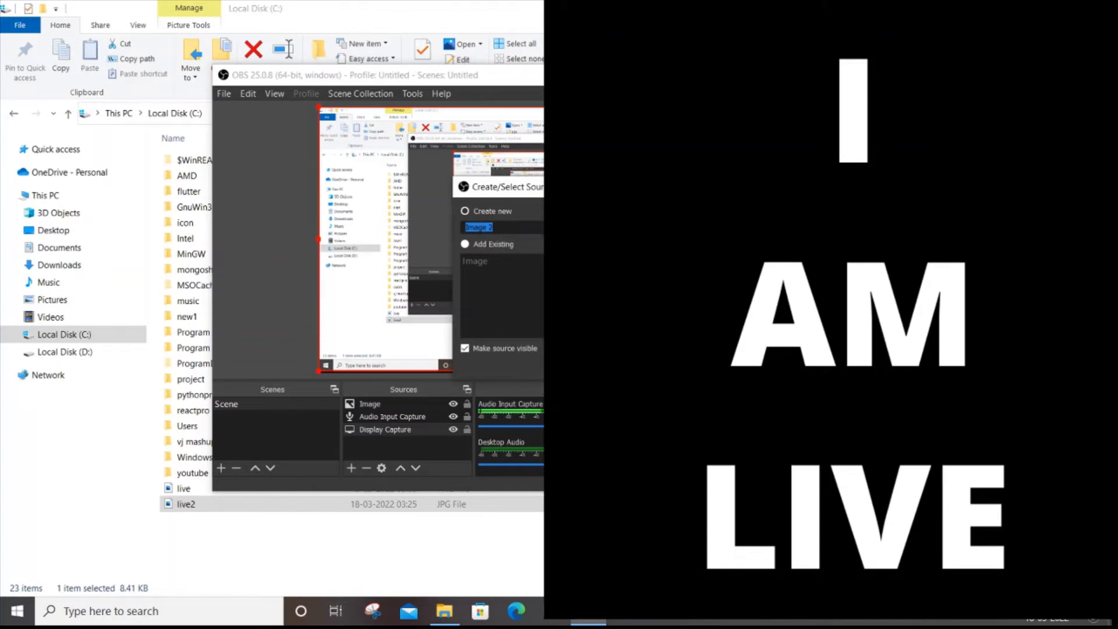
pyautogui.press('Return')
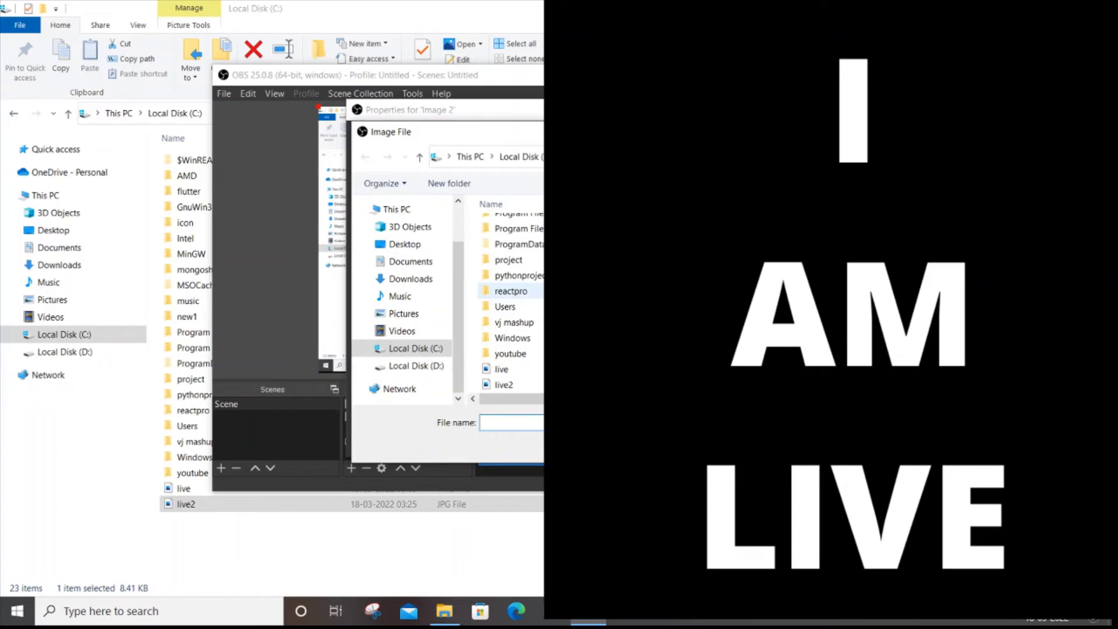
pyautogui.click(505, 384)
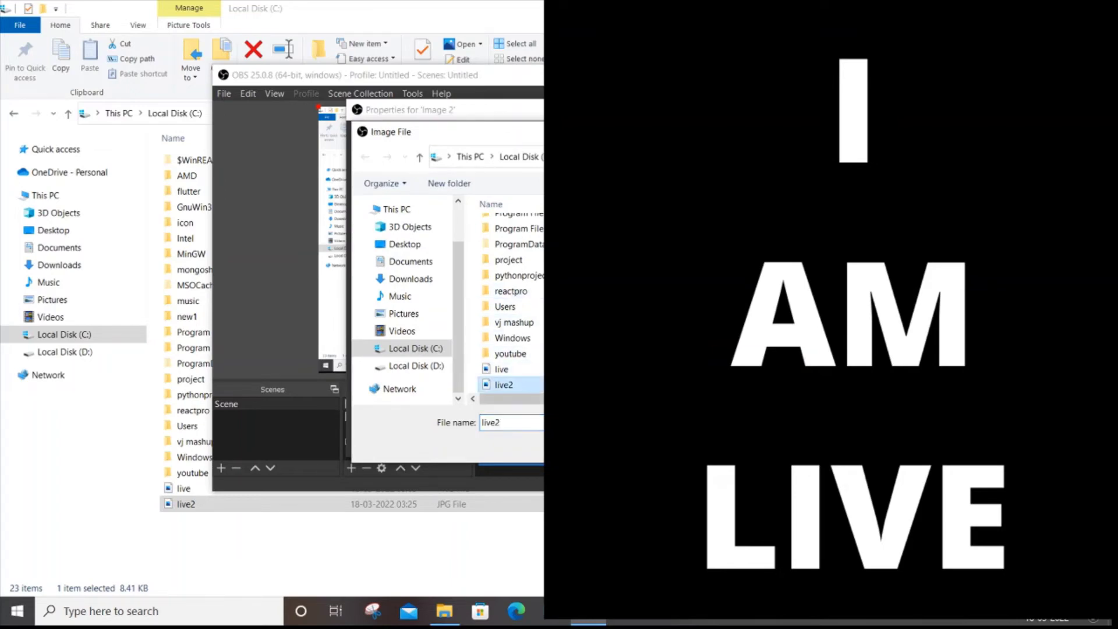
pyautogui.press('Return')
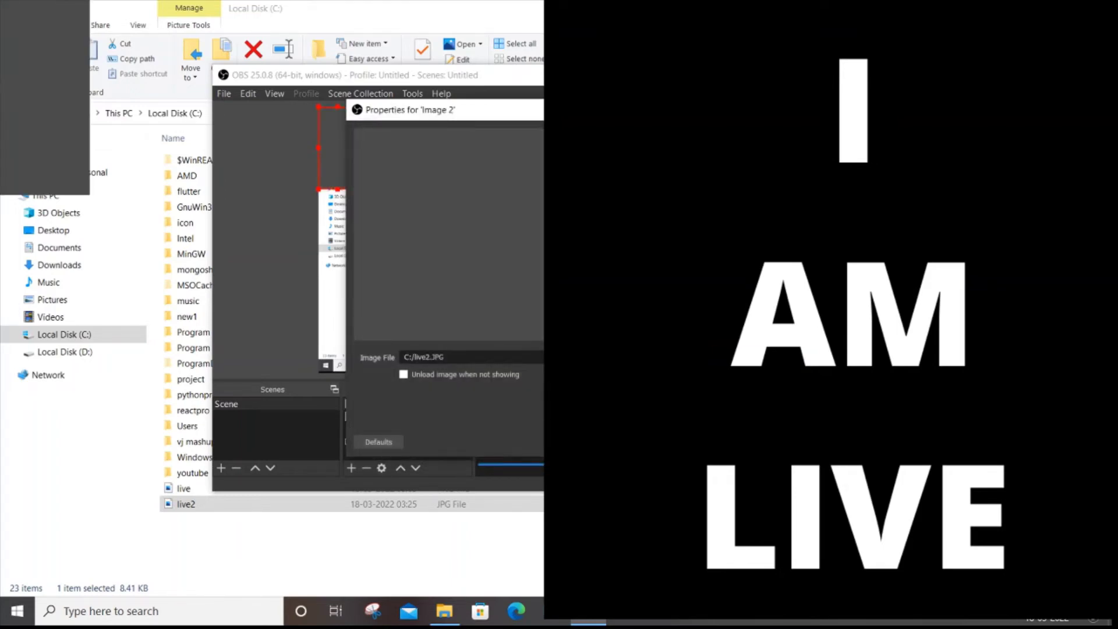
pyautogui.press('Return')
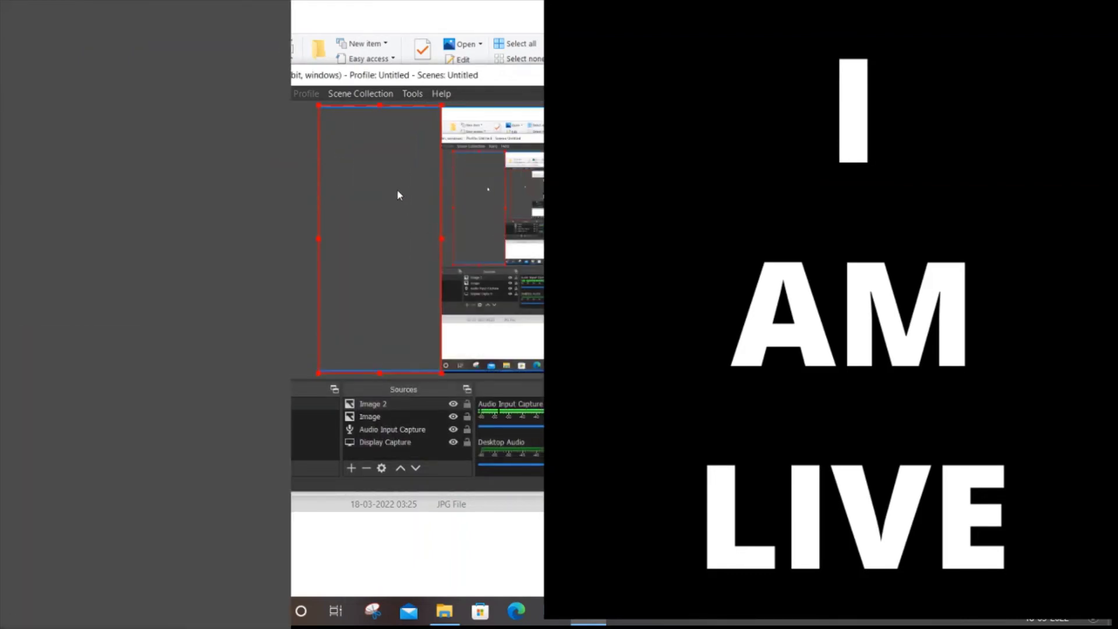
# - Resize Image 2 smaller and move it toward the lower left of the canvas
pyautogui.moveTo(440, 374); pyautogui.dragTo(407, 347)
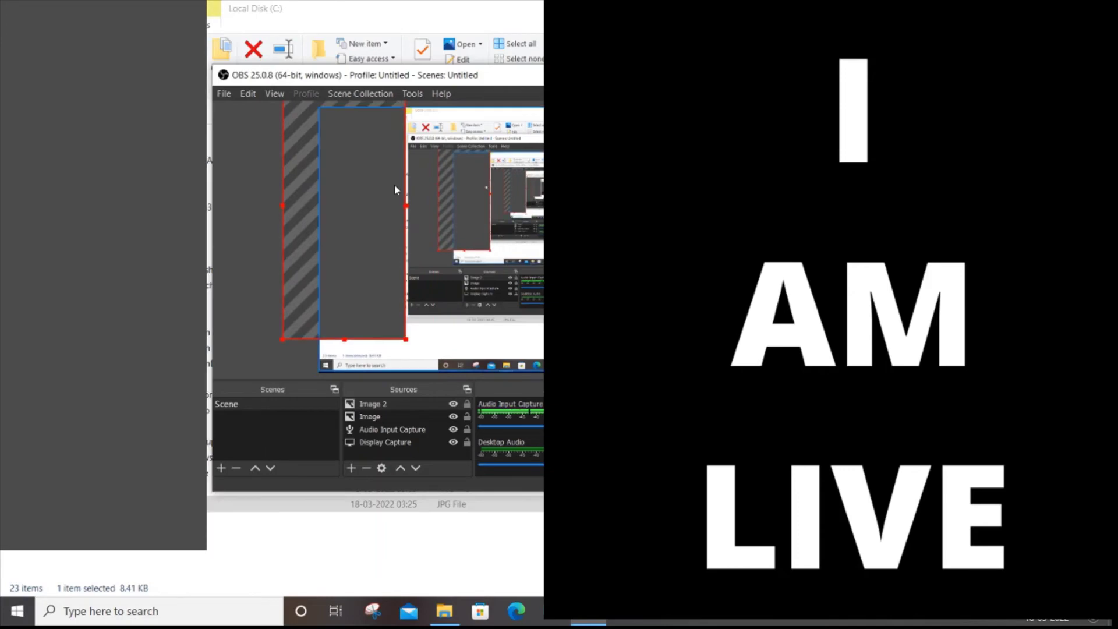
pyautogui.moveTo(394, 185); pyautogui.dragTo(415, 235)
pyautogui.moveTo(364, 120); pyautogui.dragTo(370, 304)
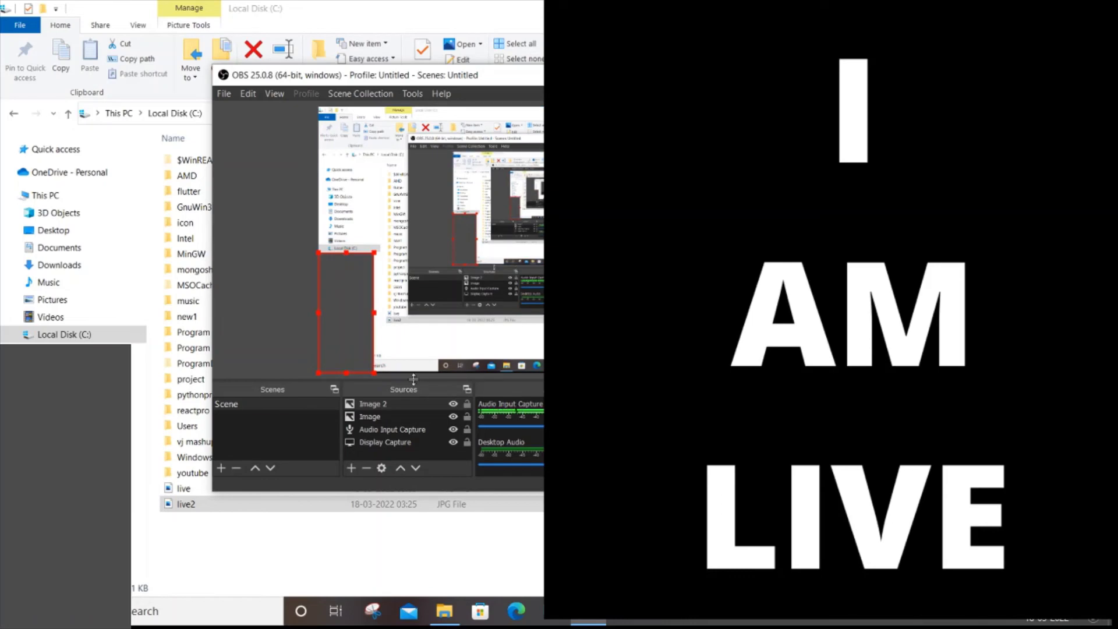
pyautogui.click(373, 404)
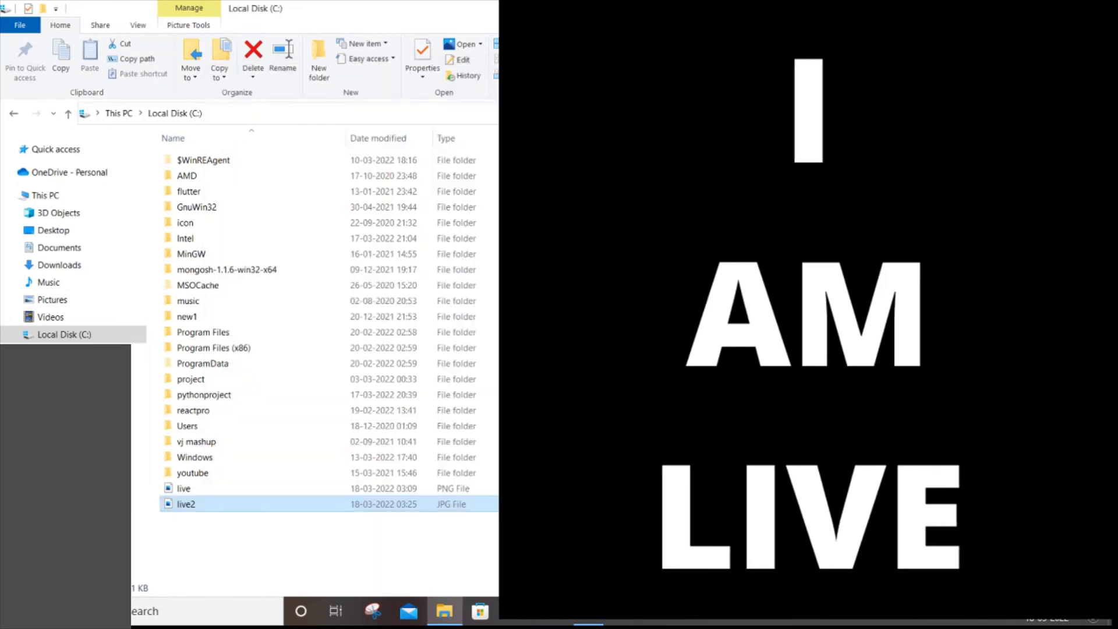